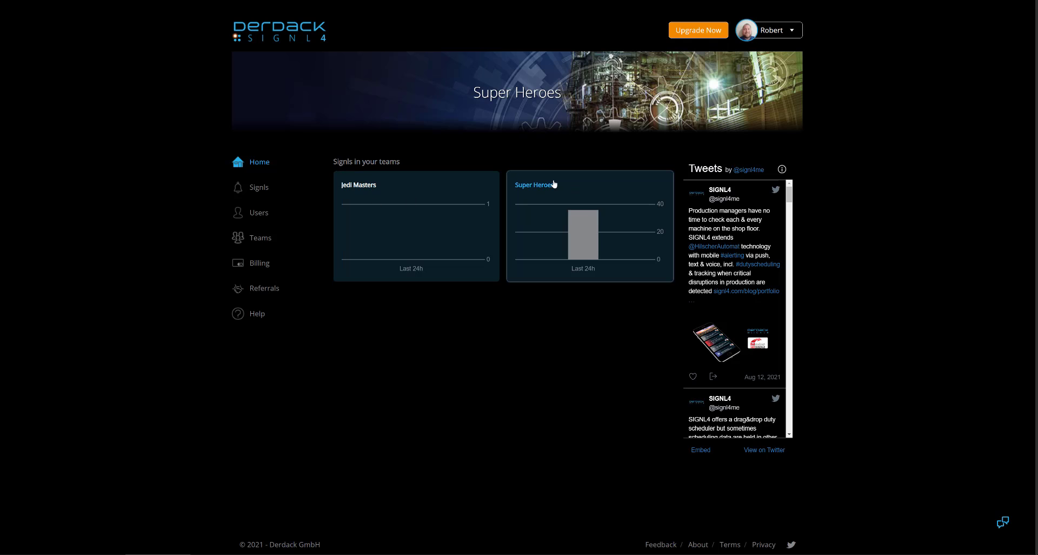
# - Create a new team named "The Avengers" and save it
pyautogui.click(259, 238)
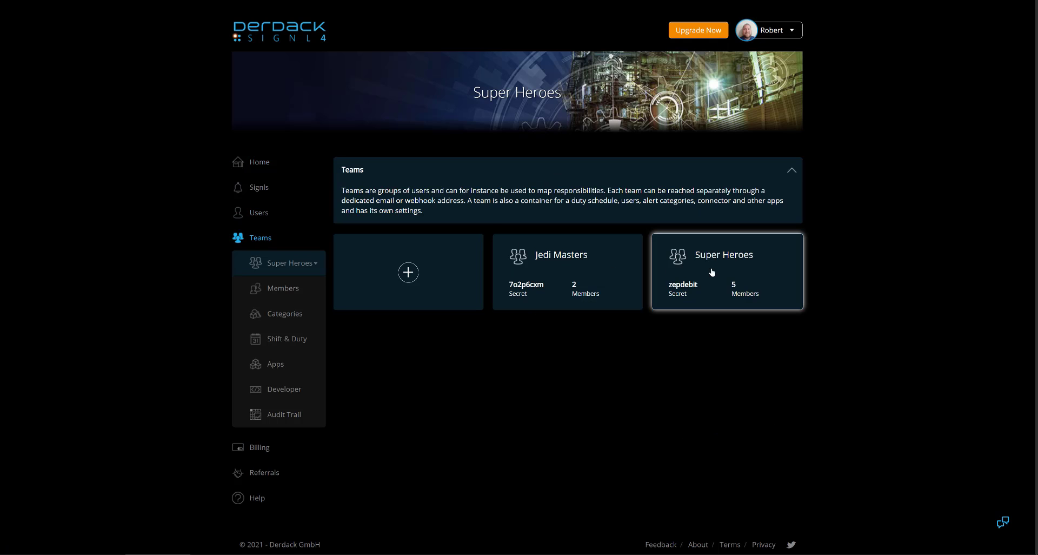
pyautogui.click(413, 277)
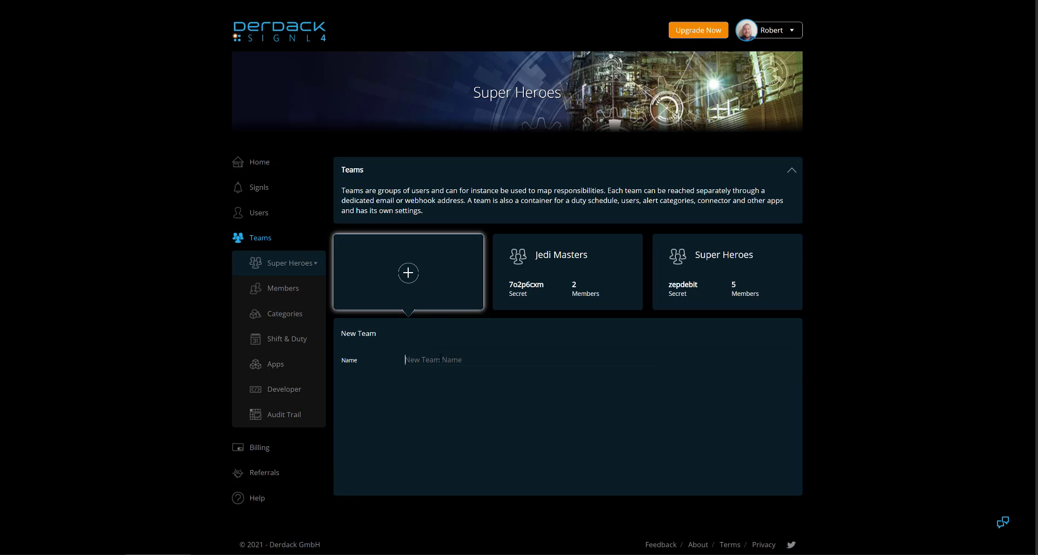
pyautogui.click(431, 362)
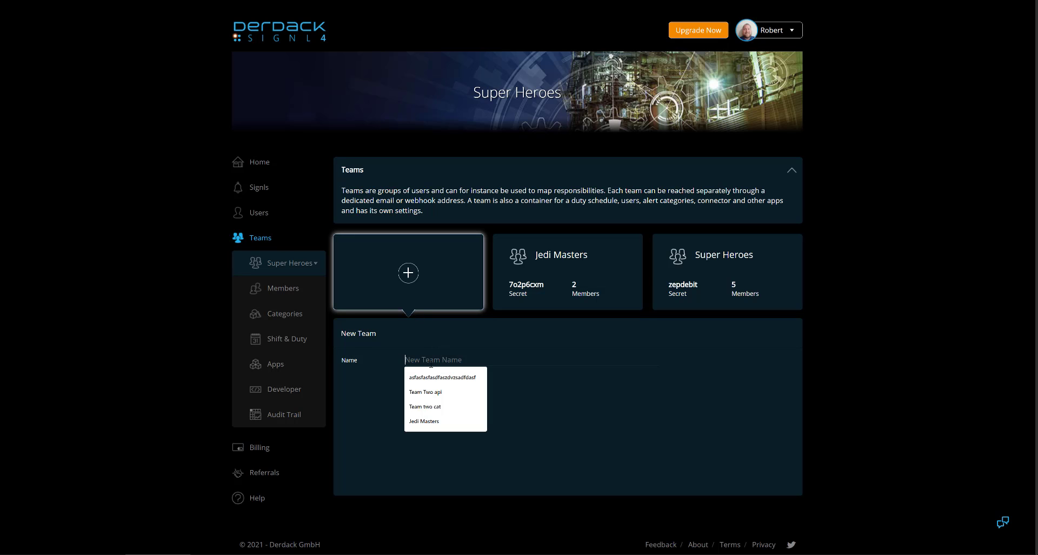
pyautogui.click(431, 364)
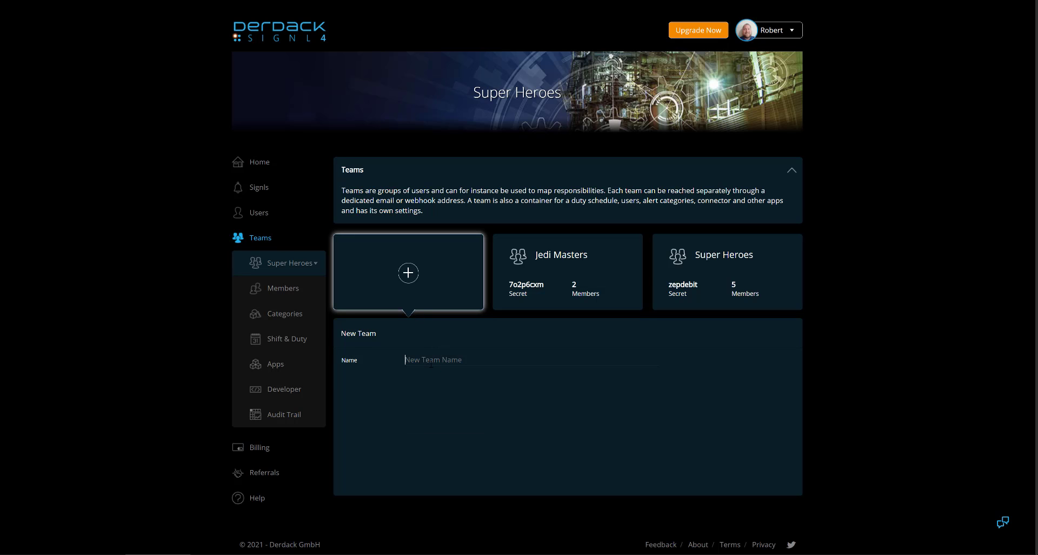
pyautogui.write('The Avengers')
pyautogui.click(784, 340)
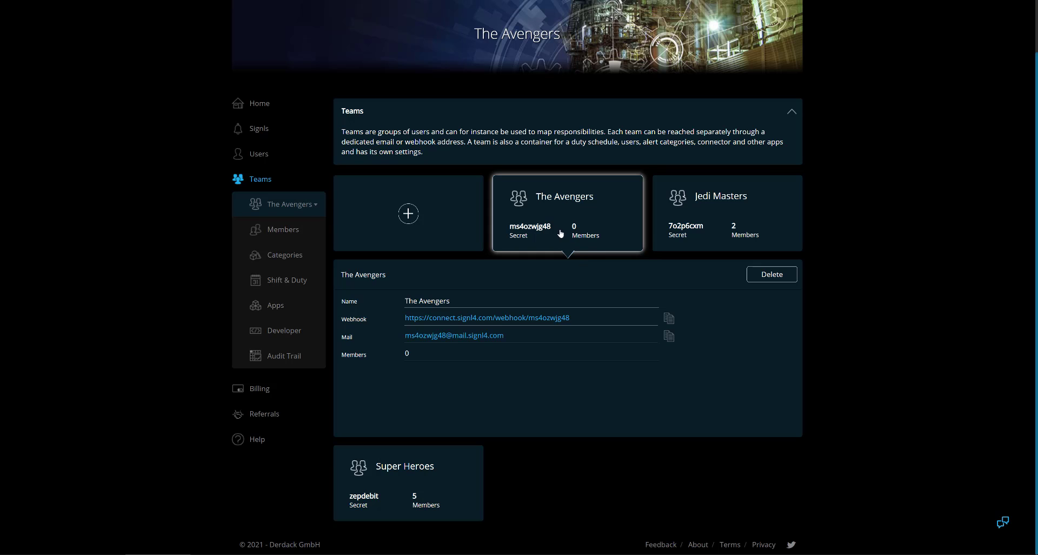
# - View The Avengers' member settings and expand the form for inviting a new user
pyautogui.click(286, 229)
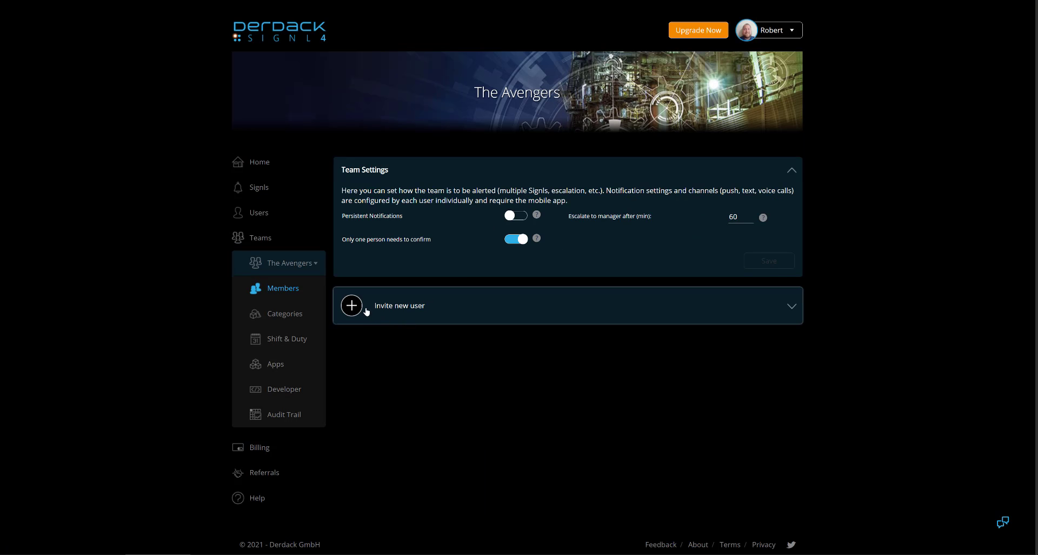
pyautogui.click(672, 300)
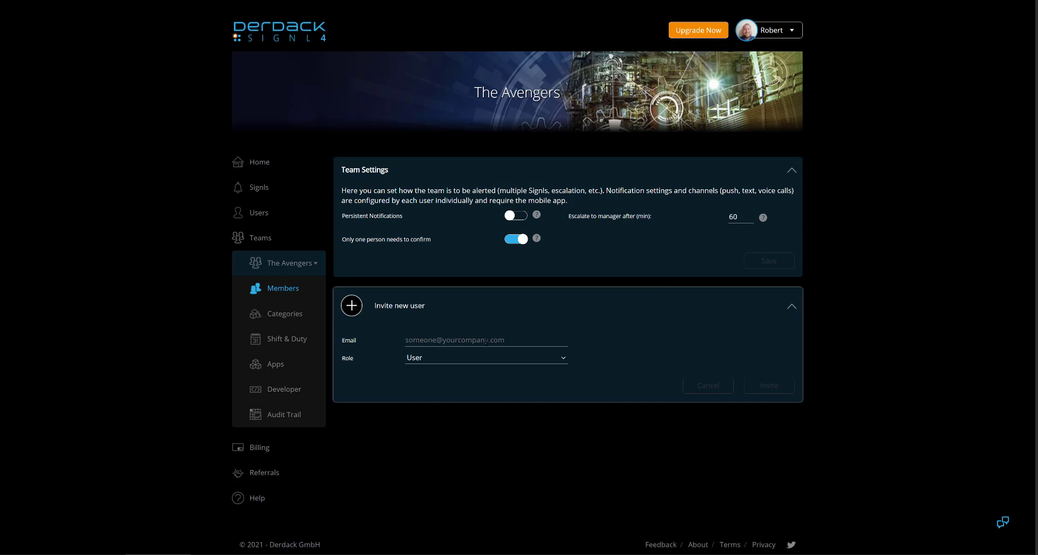
pyautogui.click(448, 322)
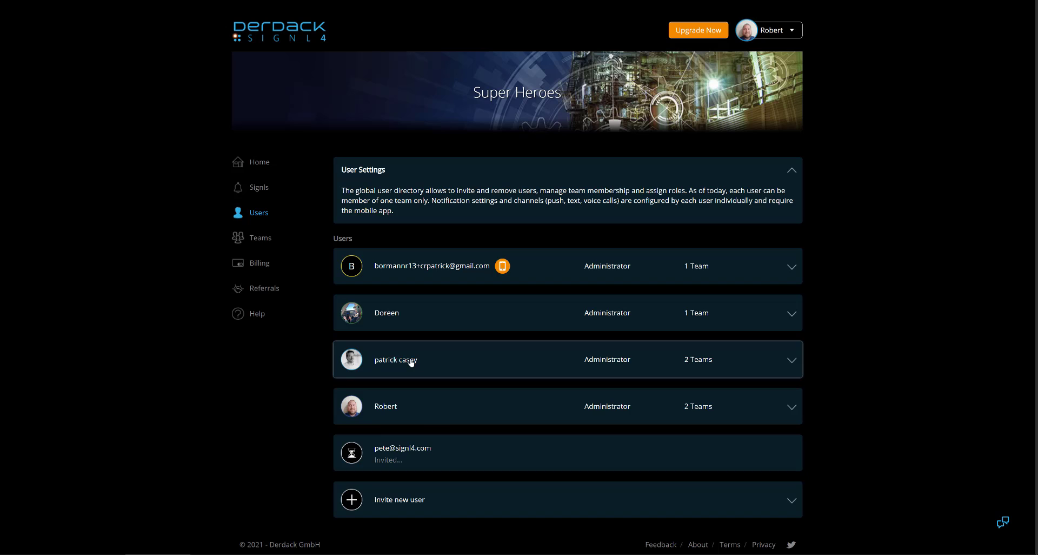
# - Add the signed-in user's account to The Avengers team from the user directory and save the change
pyautogui.click(417, 420)
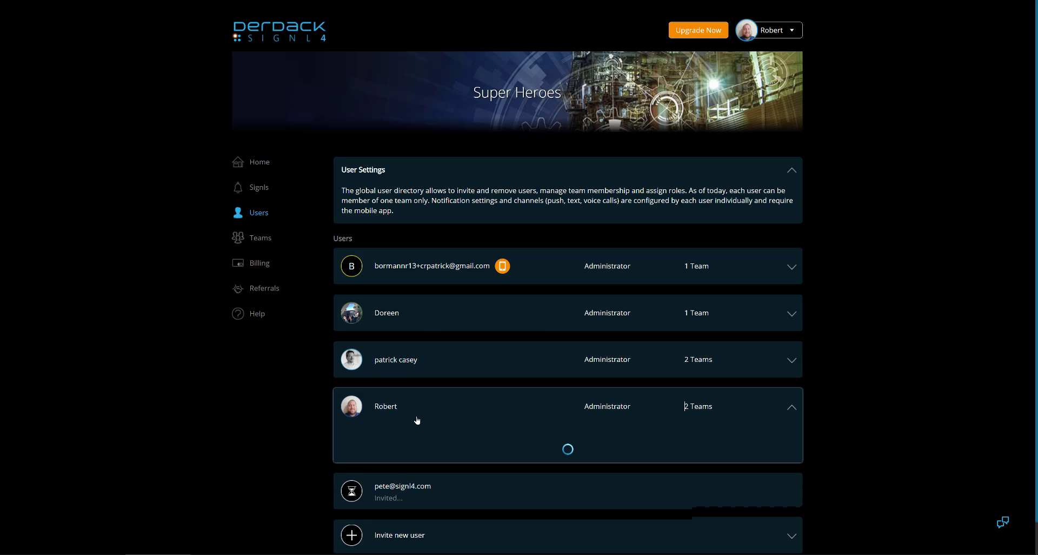
pyautogui.scroll(-3, 314, 399)
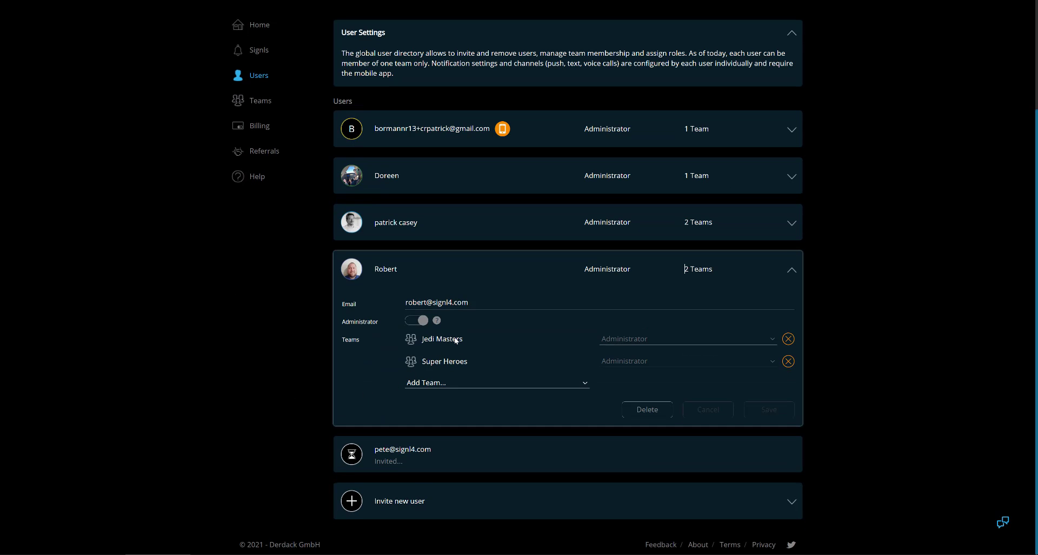
pyautogui.click(434, 384)
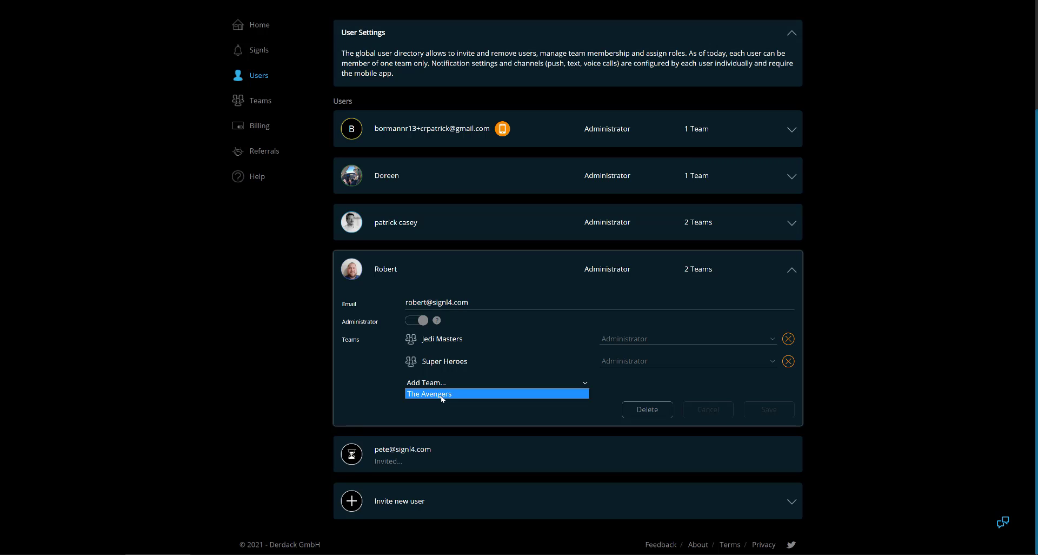
pyautogui.click(441, 394)
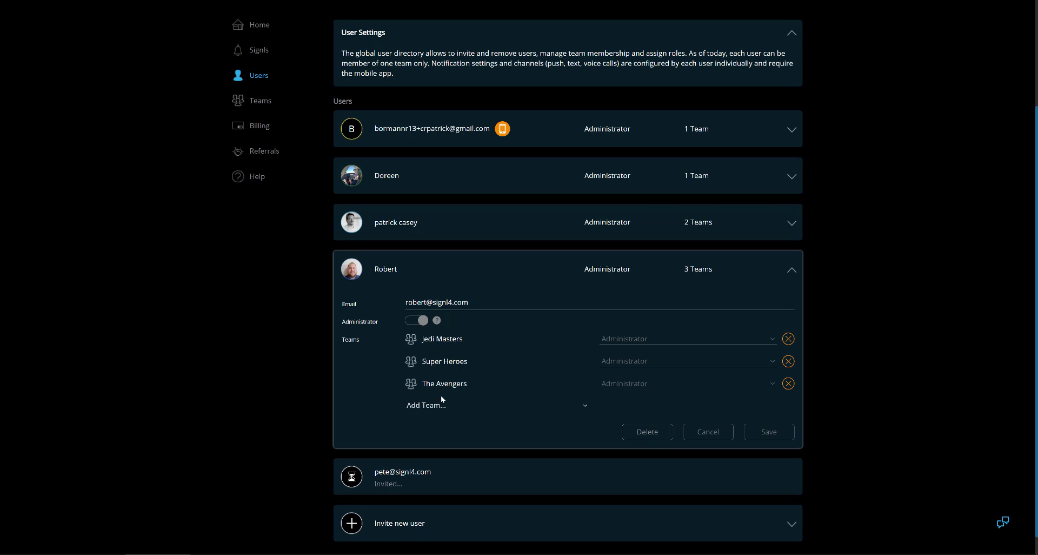
pyautogui.click(760, 428)
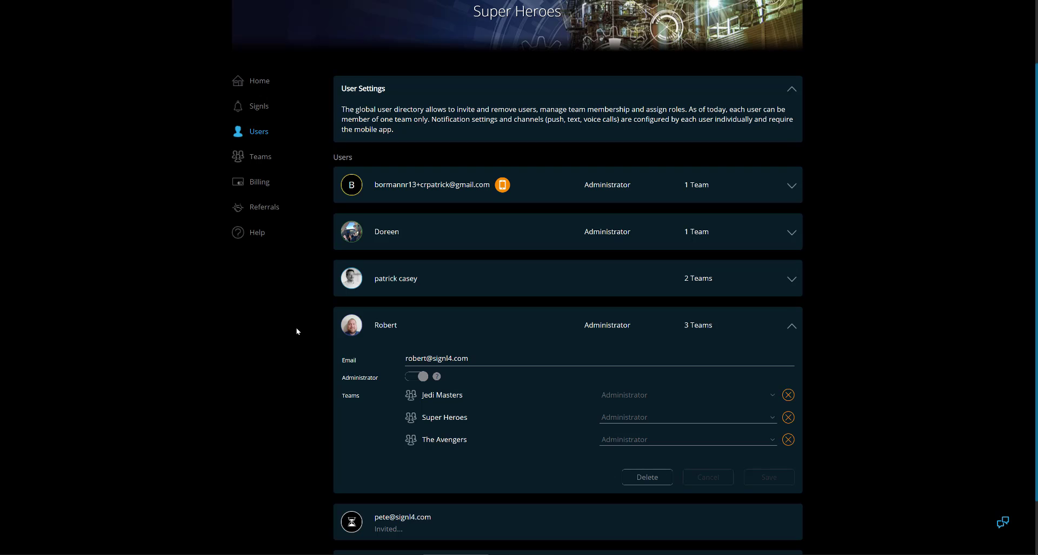
# - Remove administrator rights from the user listed above the signed-in account, assign Team Administrator for Jedi Masters, and save
pyautogui.scroll(-1, 528, 232)
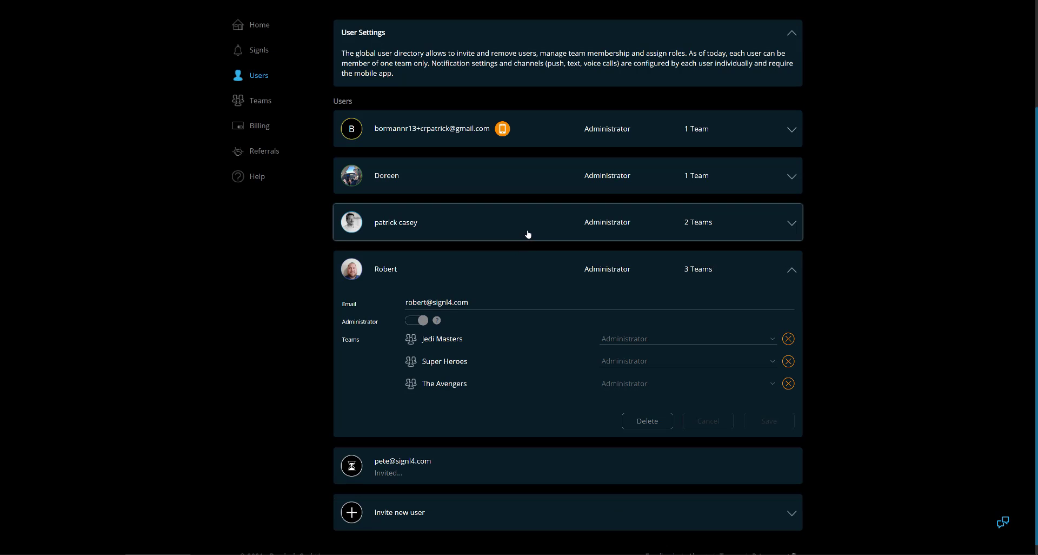
pyautogui.click(528, 233)
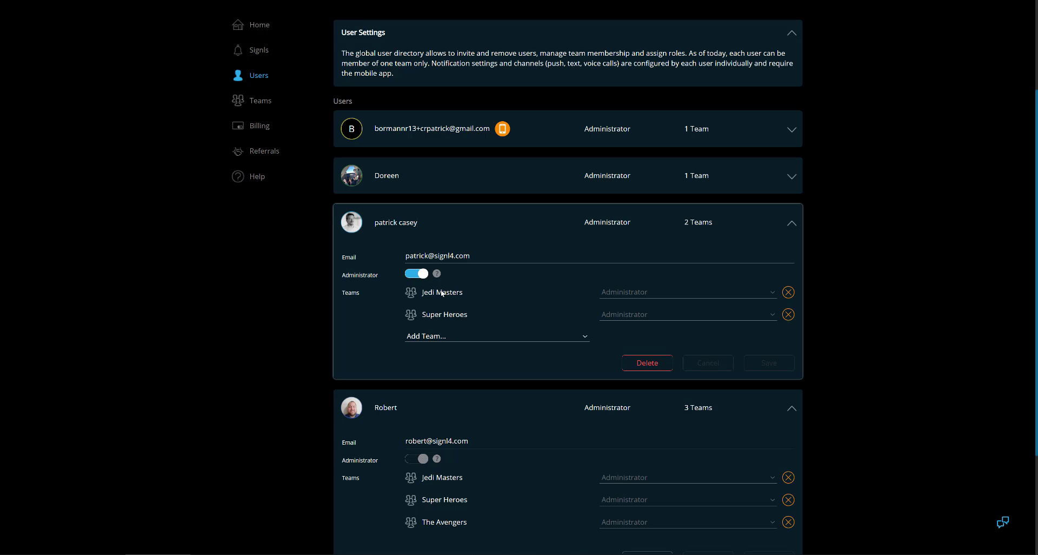
pyautogui.click(417, 276)
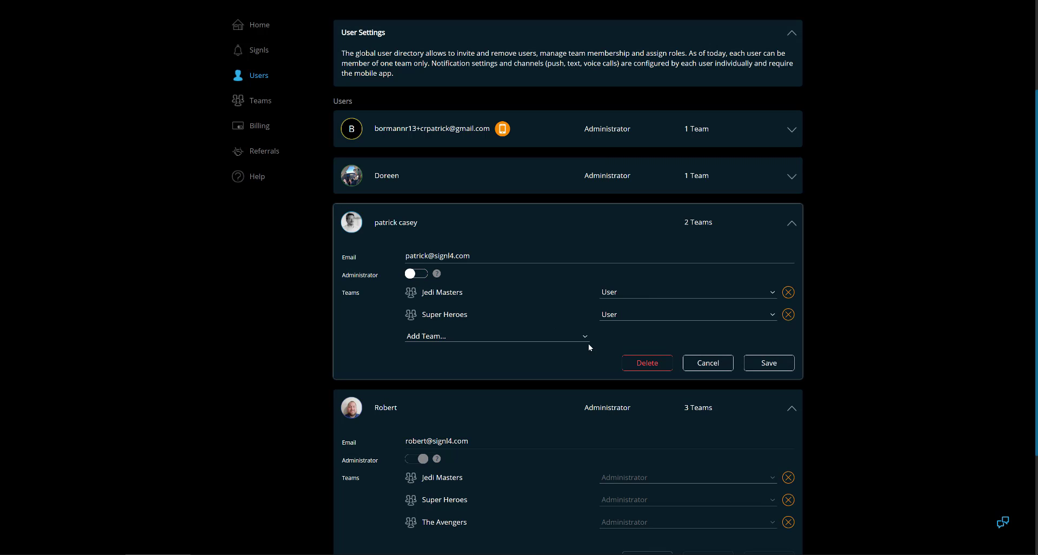
pyautogui.click(636, 292)
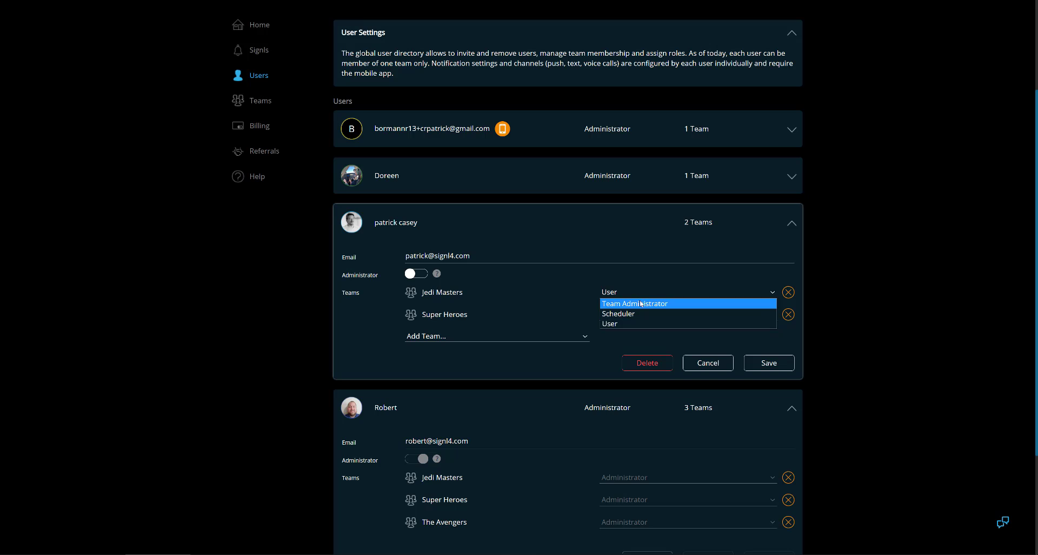
pyautogui.click(643, 305)
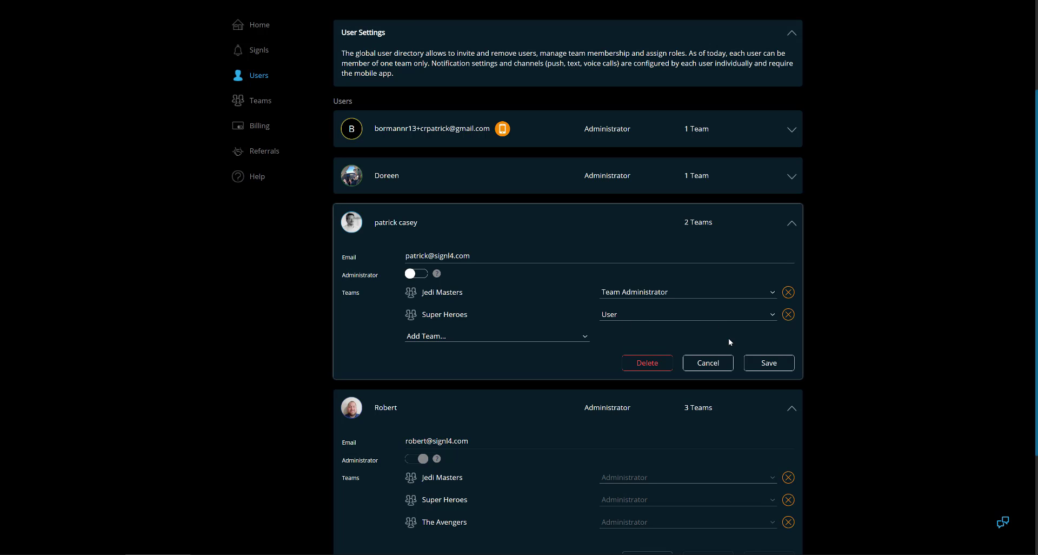
pyautogui.click(759, 358)
pyautogui.click(471, 220)
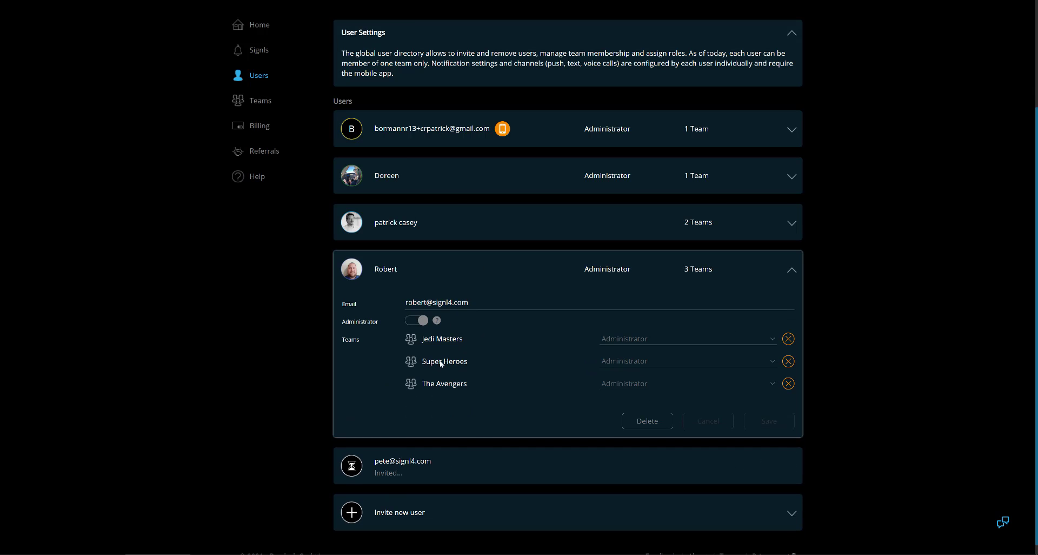
# - Remove The Avengers from the signed-in user's team memberships and save the change
pyautogui.click(789, 383)
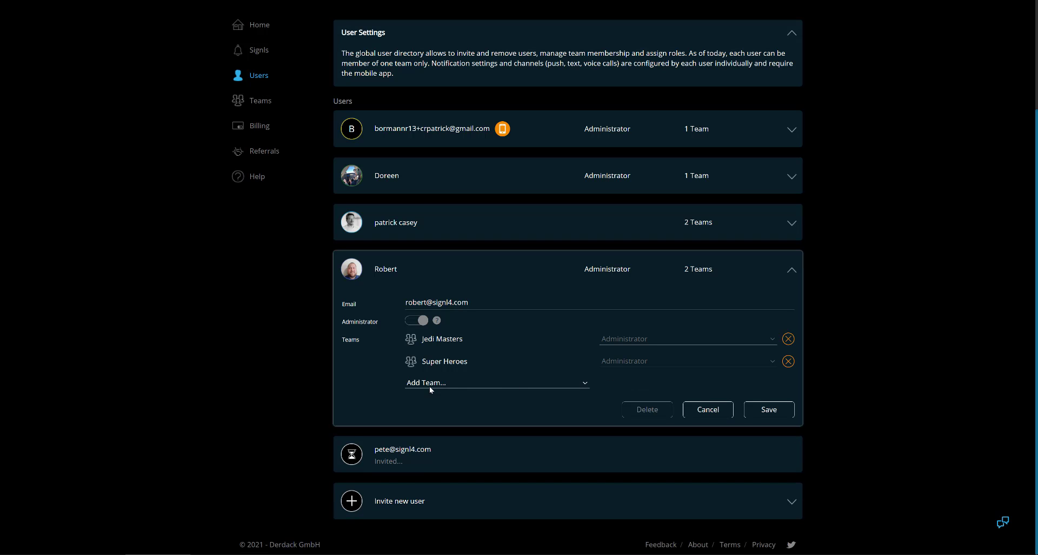
pyautogui.click(767, 409)
pyautogui.scroll(2, 463, 382)
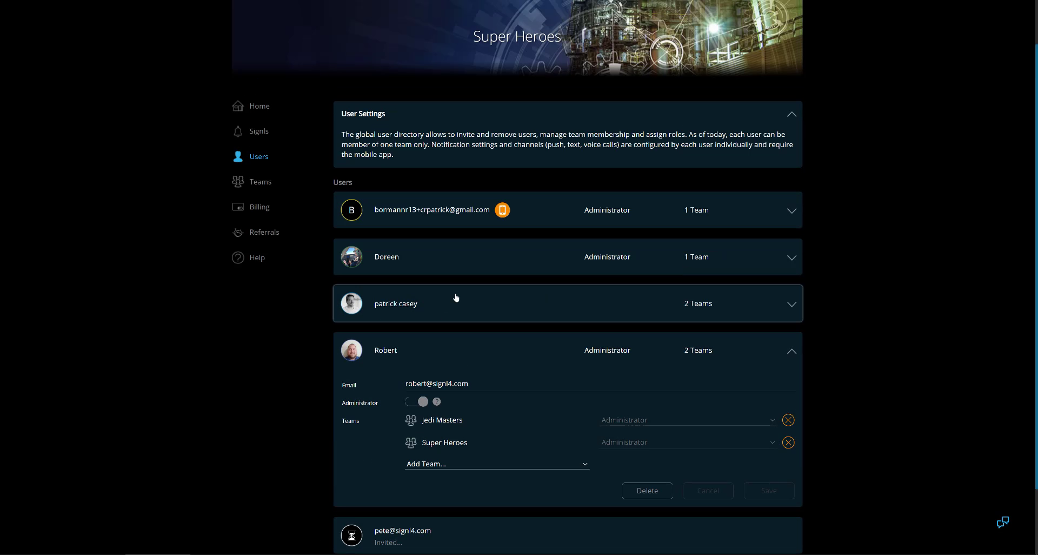
# - Review the members and their roles in the Jedi Masters team and the Super Heroes team
pyautogui.click(257, 185)
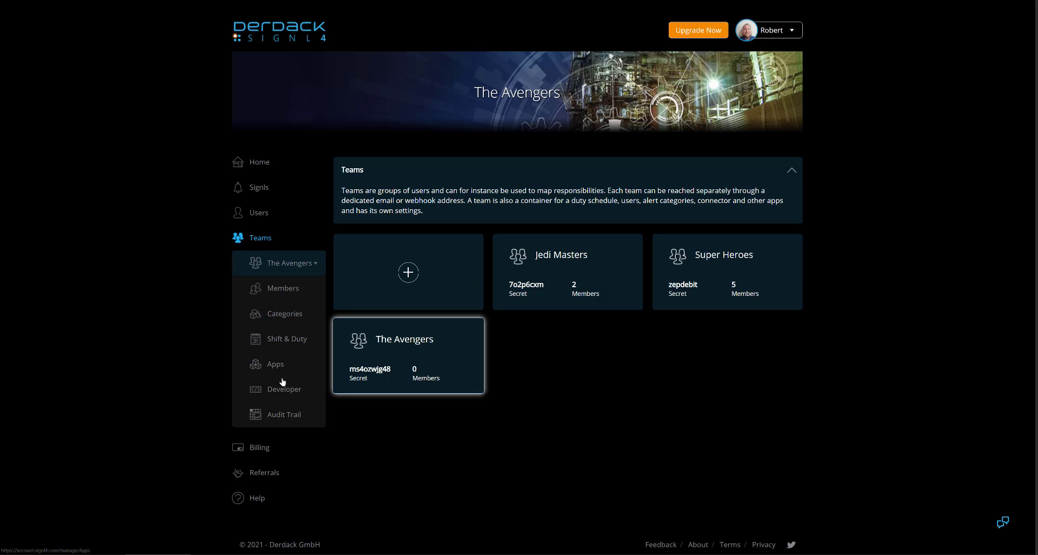
pyautogui.click(294, 269)
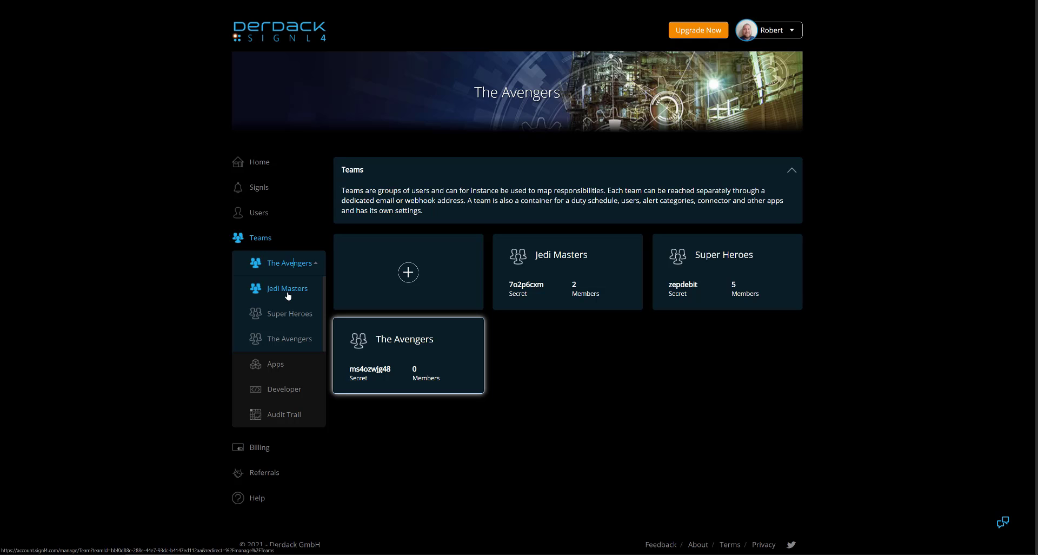
pyautogui.click(287, 292)
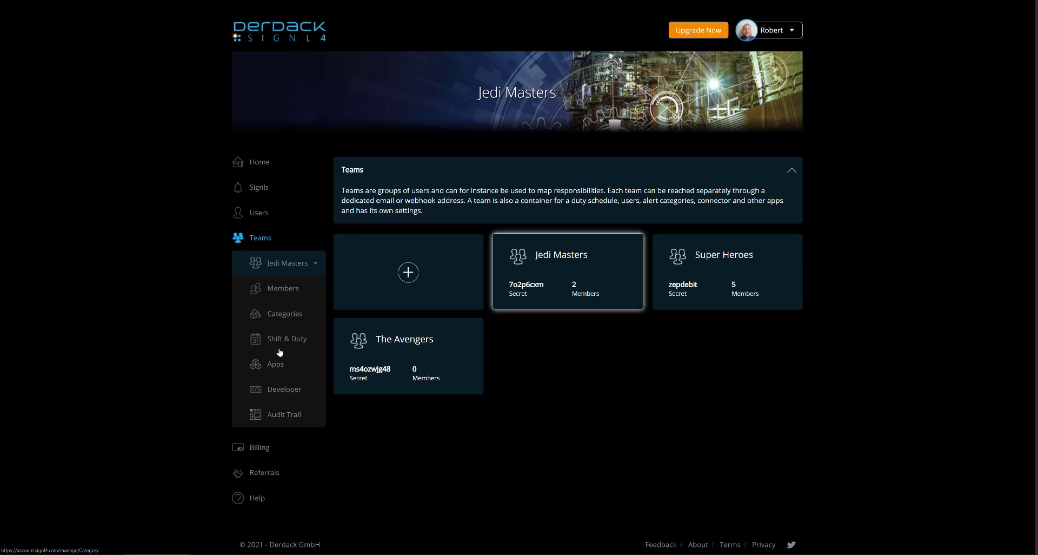
pyautogui.click(287, 288)
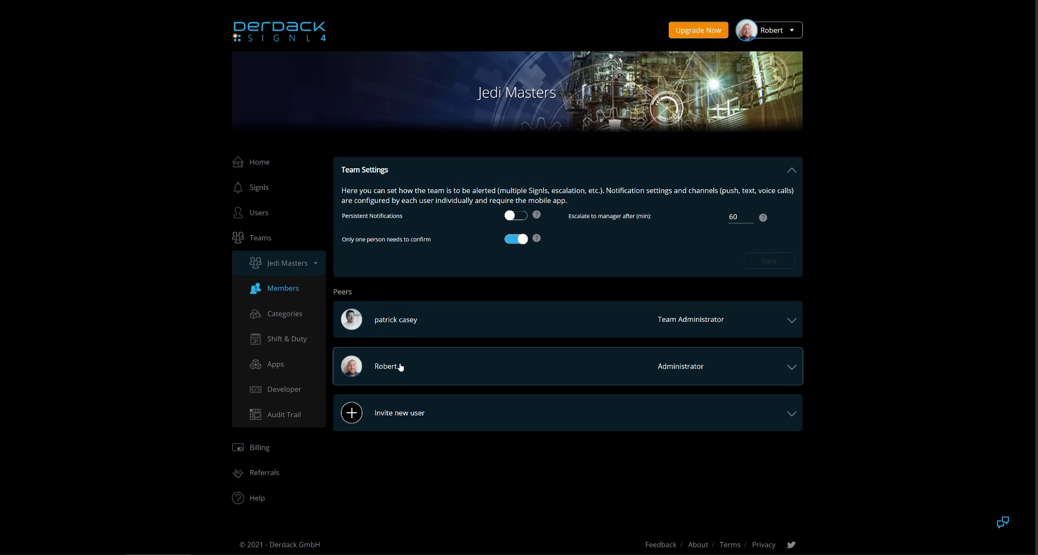
pyautogui.click(292, 265)
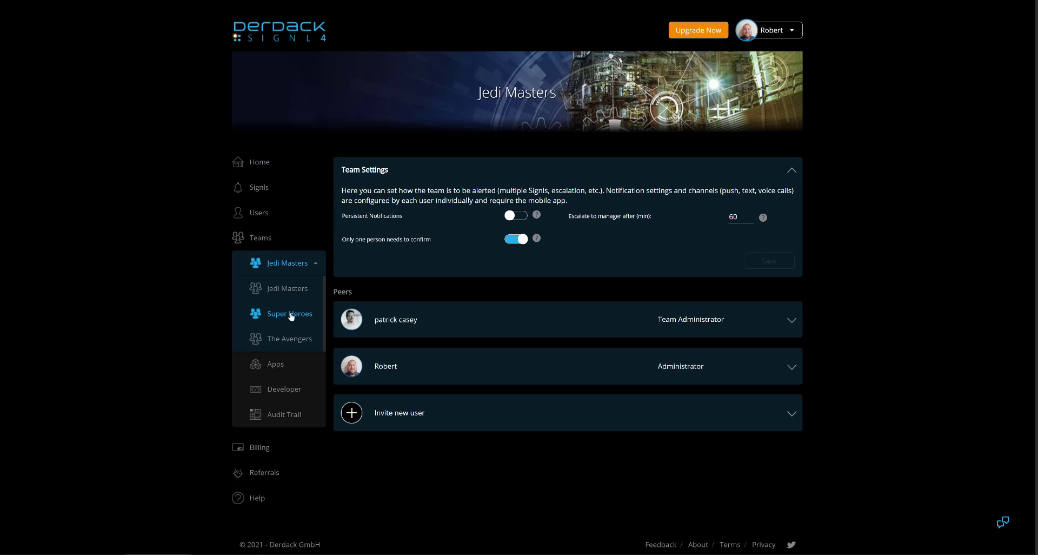
pyautogui.click(291, 314)
pyautogui.scroll(-1, 431, 400)
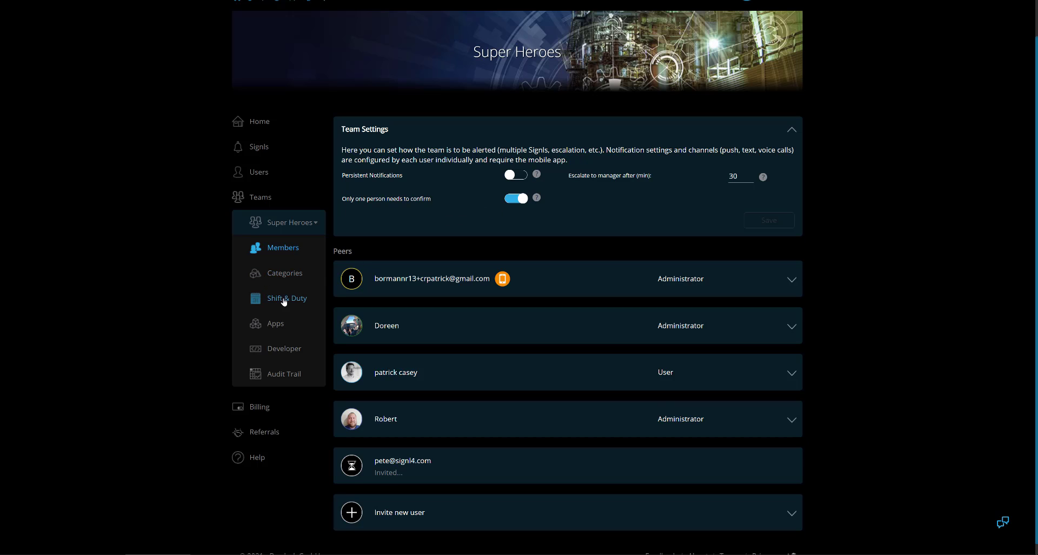
# - Examine the installed apps and available app templates of the Super Heroes team
pyautogui.click(281, 331)
pyautogui.scroll(-3, 564, 286)
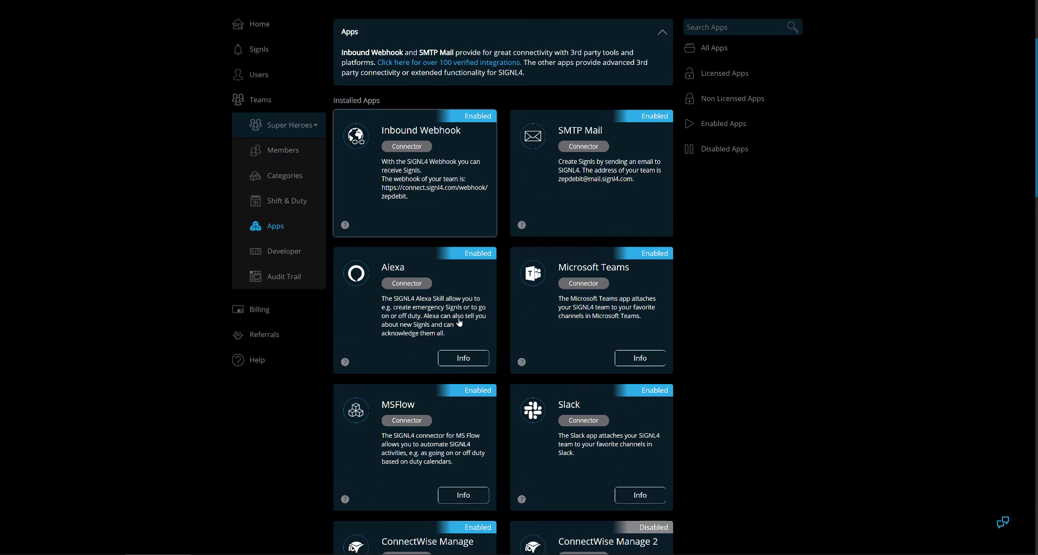
pyautogui.scroll(-3, 564, 286)
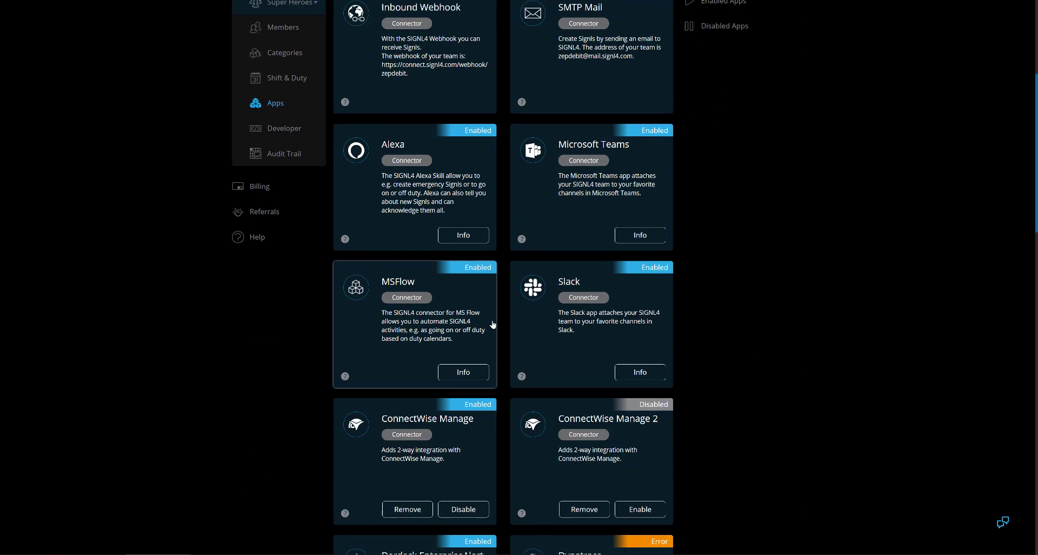
pyautogui.scroll(-2, 583, 348)
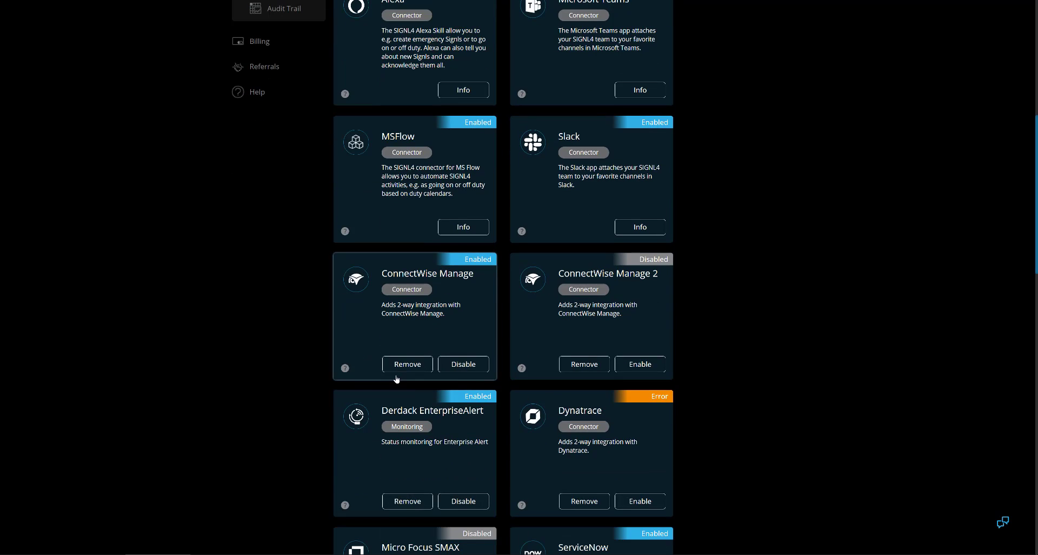
pyautogui.scroll(-4, 456, 366)
pyautogui.scroll(-1, 428, 354)
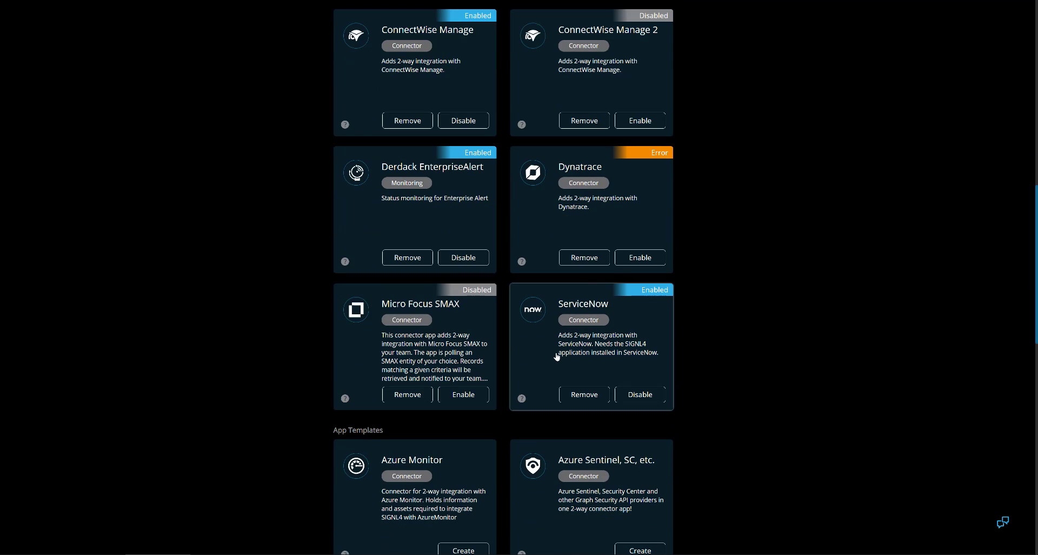
pyautogui.scroll(-3, 507, 397)
pyautogui.scroll(7, 507, 397)
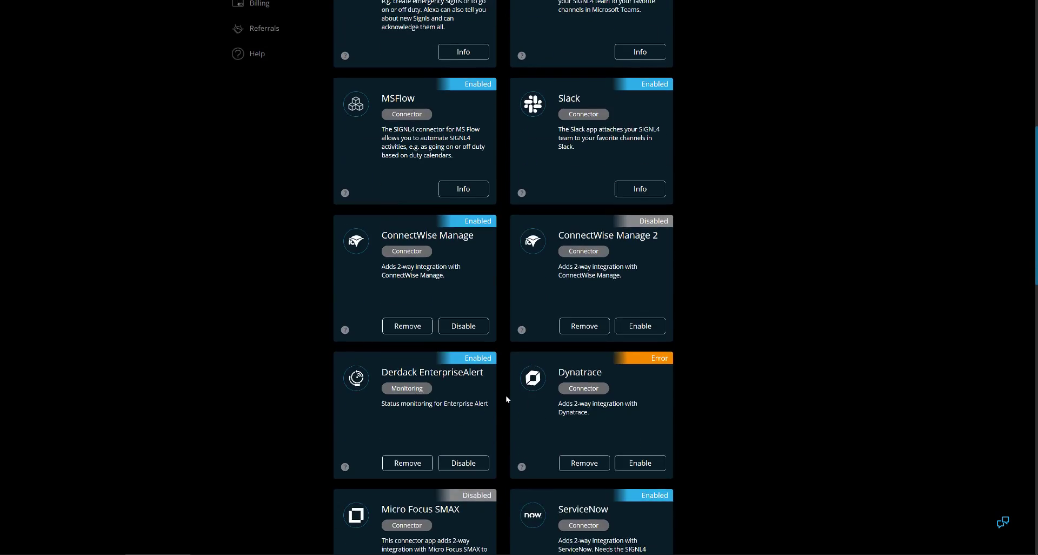
pyautogui.scroll(7, 506, 399)
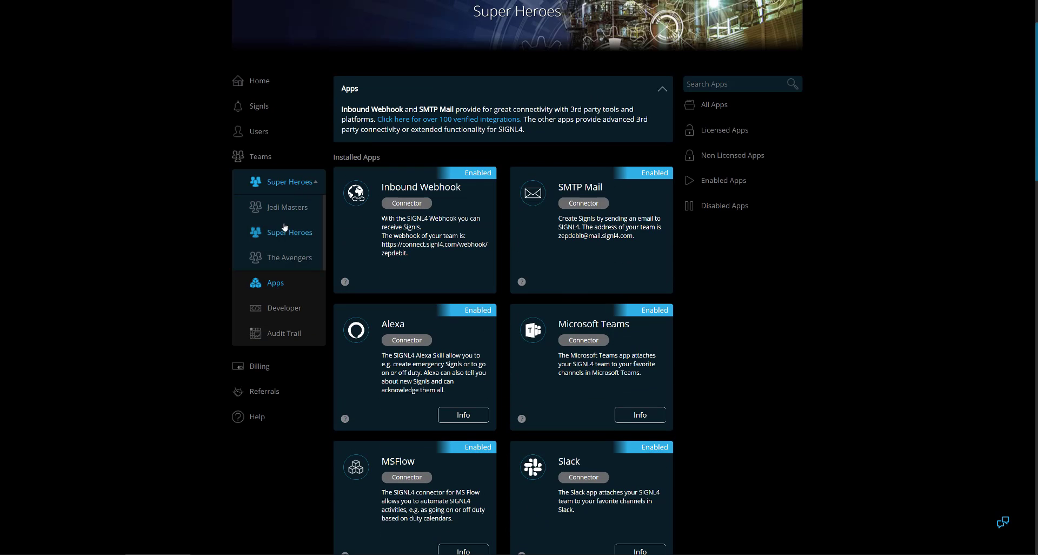
# - Switch to the Jedi Masters team and examine its installed apps and app templates
pyautogui.click(285, 208)
pyautogui.scroll(-3, 485, 312)
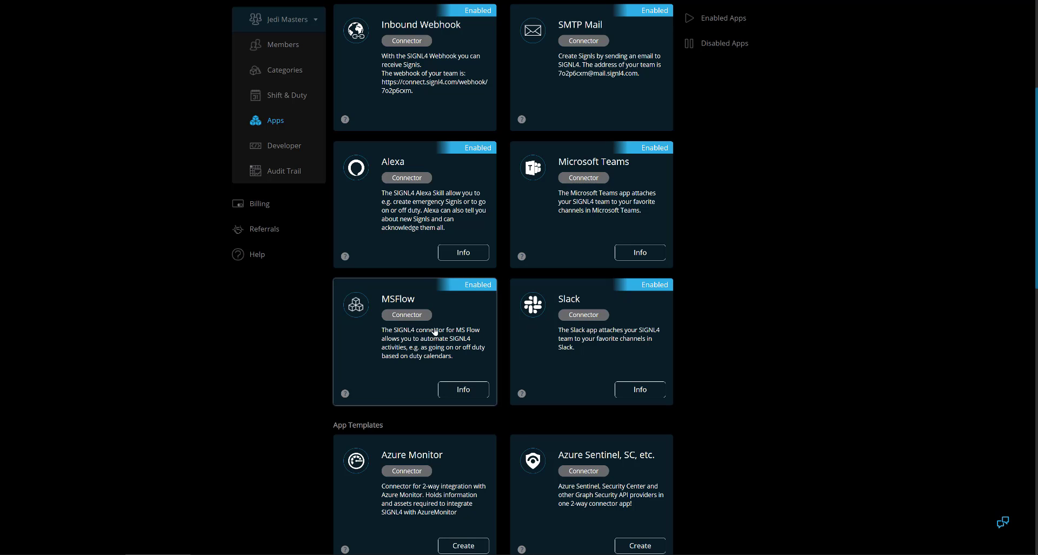
pyautogui.scroll(-6, 492, 303)
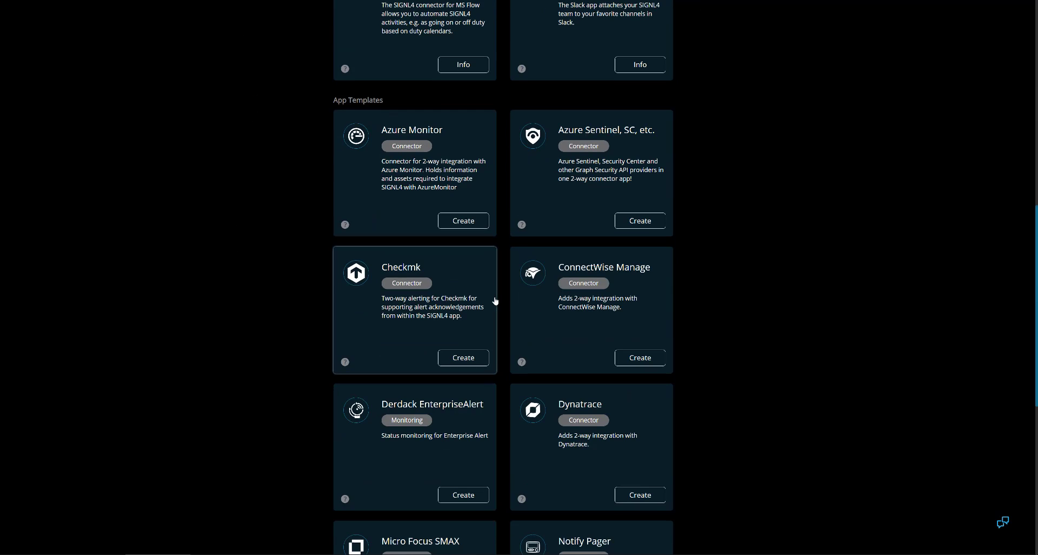
# - Look through the remaining app templates of the Jedi Masters team and return to the page's start
pyautogui.scroll(-2, 527, 328)
pyautogui.scroll(-3, 584, 326)
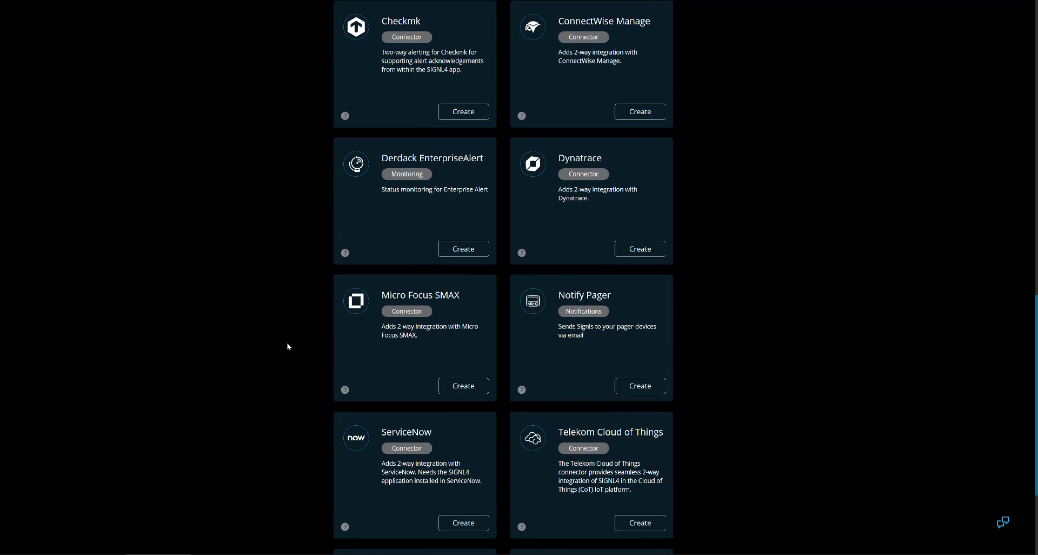
pyautogui.scroll(-4, 287, 343)
pyautogui.scroll(14, 302, 330)
pyautogui.scroll(7, 331, 321)
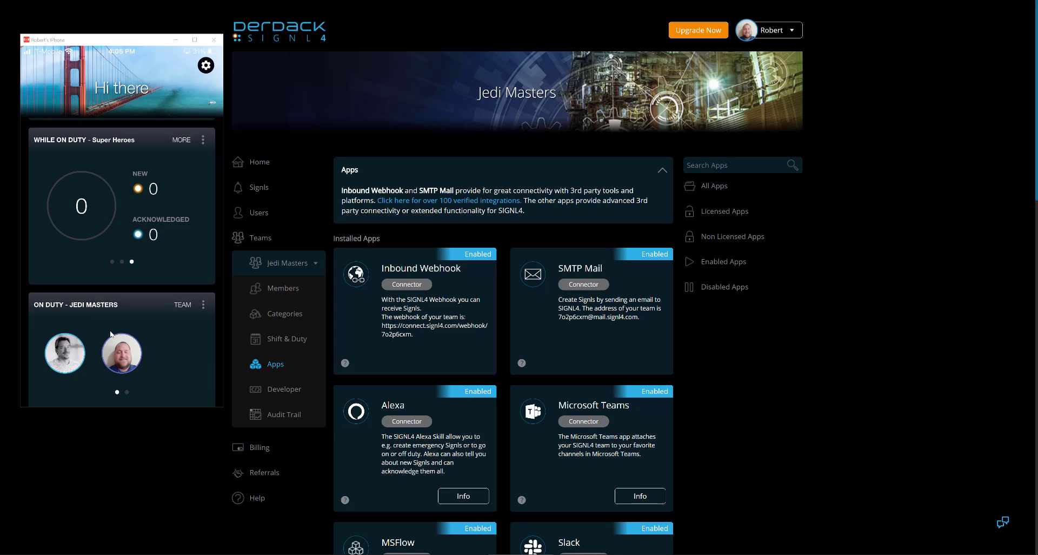
# - Address a manual Signl to all teams, Jedi Masters and Super Heroes, in the mobile app and send it
pyautogui.scroll(-5, 110, 333)
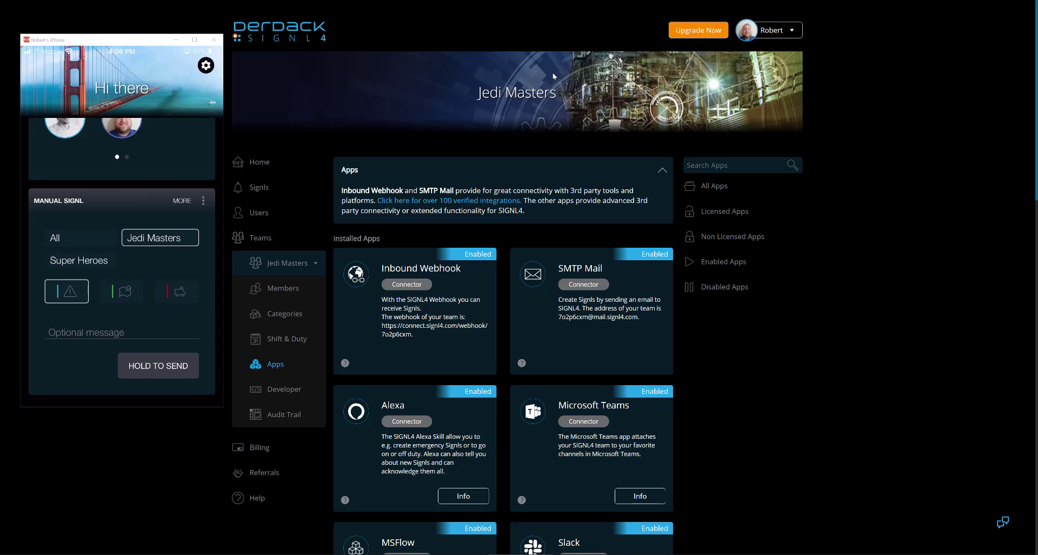
pyautogui.click(113, 265)
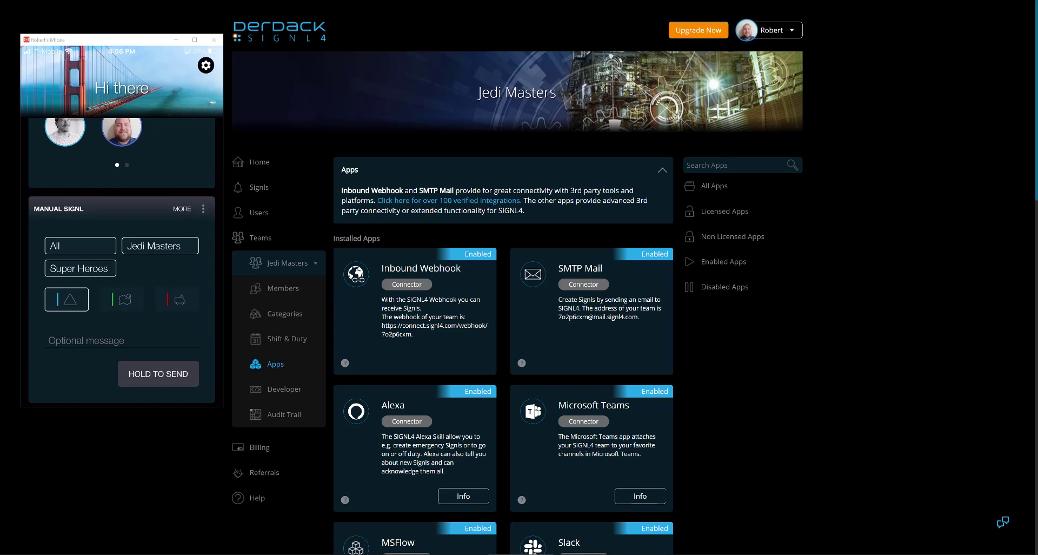
# - Show the list of Signls and review the details of the manual Signl created at 4:06:51 PM, including its team name
pyautogui.click(238, 187)
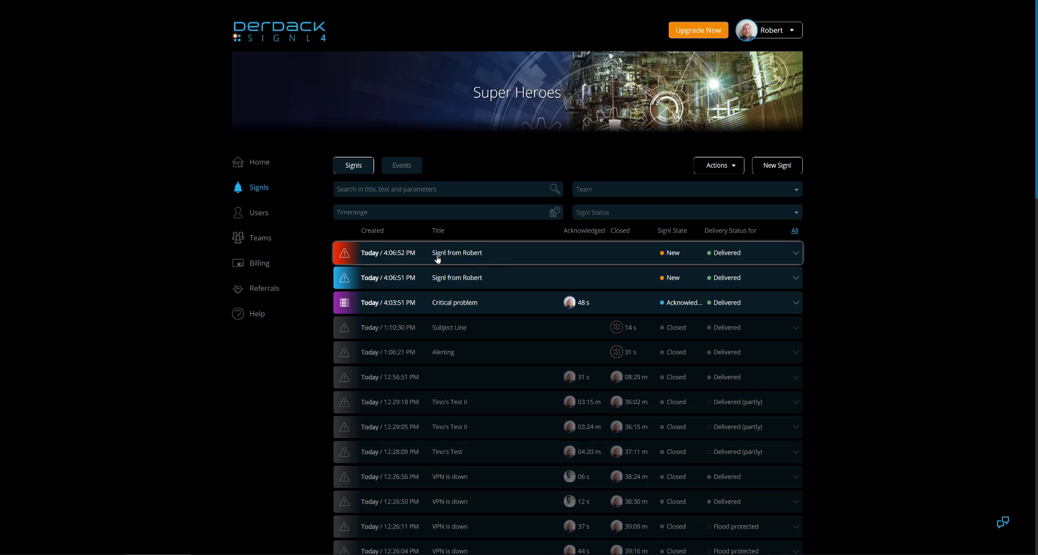
pyautogui.click(528, 277)
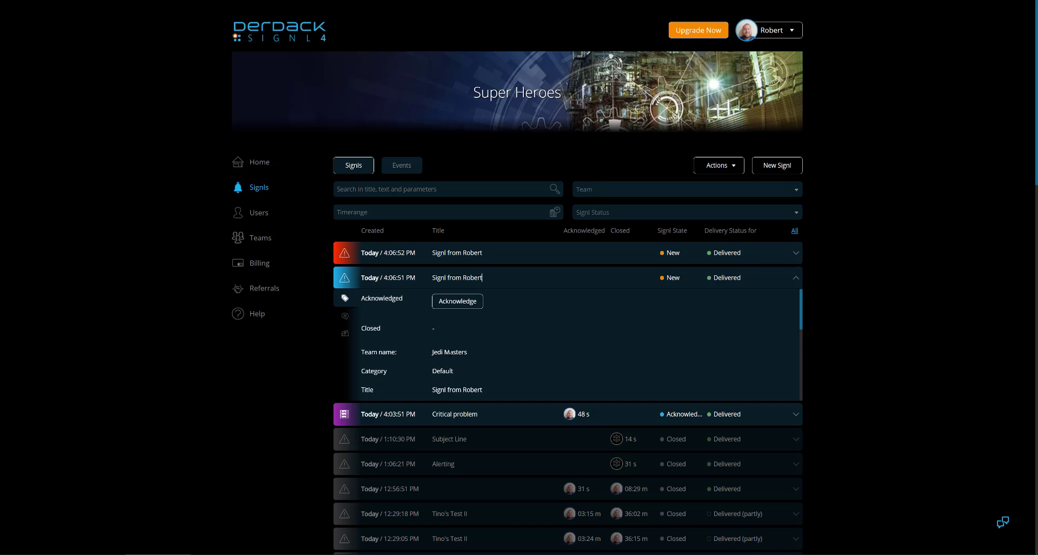
pyautogui.scroll(-5, 456, 368)
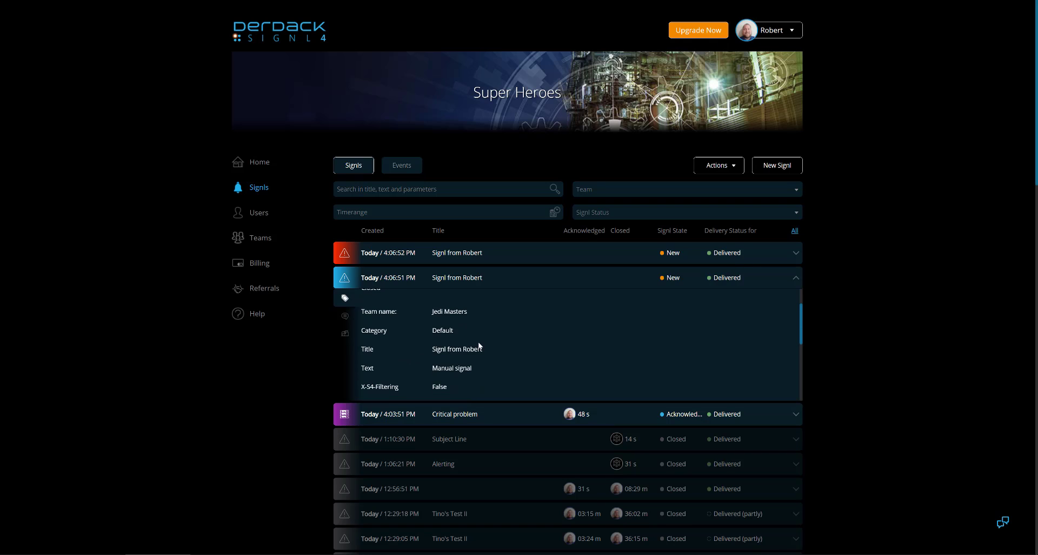
pyautogui.scroll(2, 479, 339)
# - Review the team, category and per-user delivery details of the manual Signl created at 4:06:52 PM
pyautogui.click(489, 254)
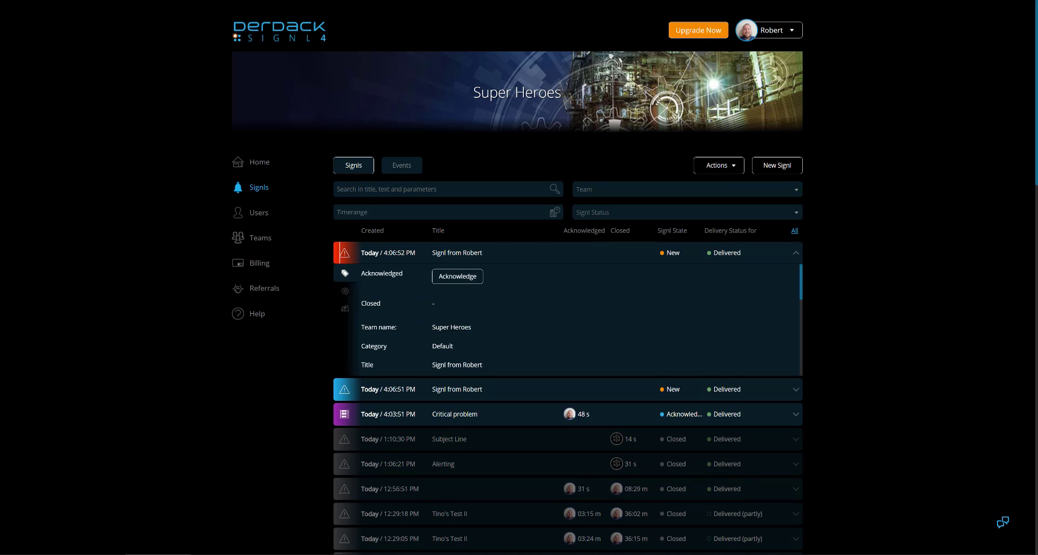
pyautogui.scroll(-1, 442, 309)
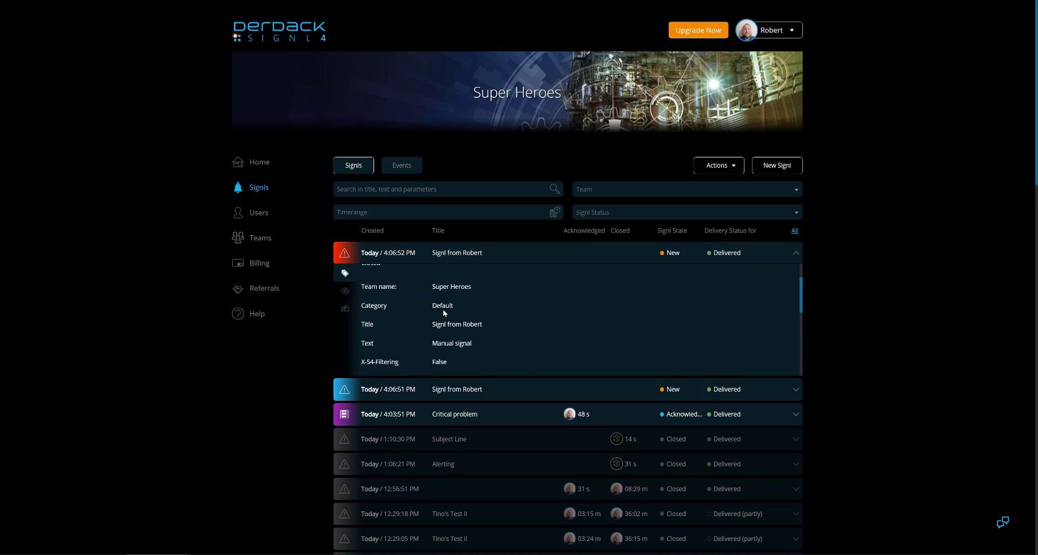
pyautogui.scroll(-4, 465, 324)
pyautogui.scroll(-1, 495, 341)
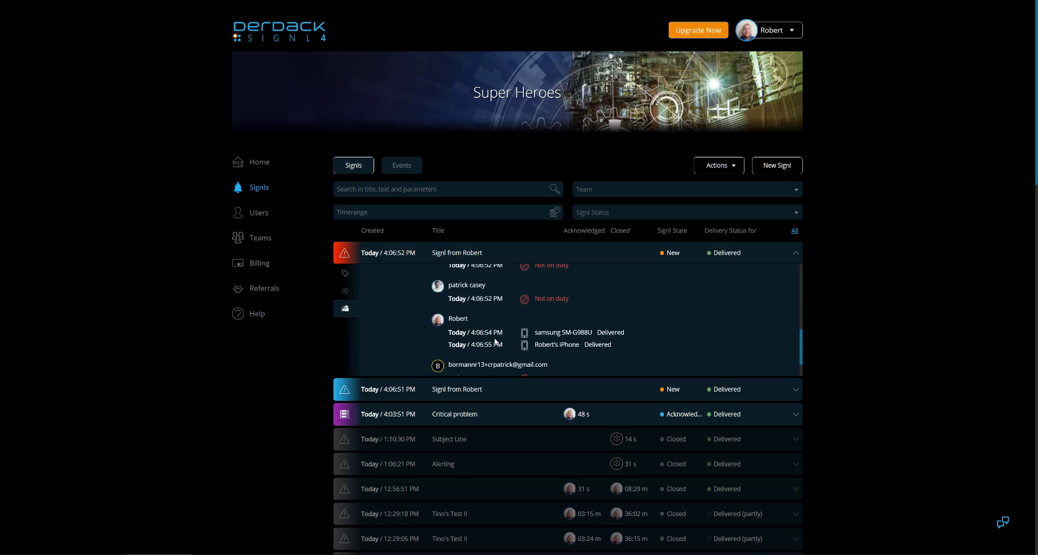
pyautogui.scroll(6, 497, 341)
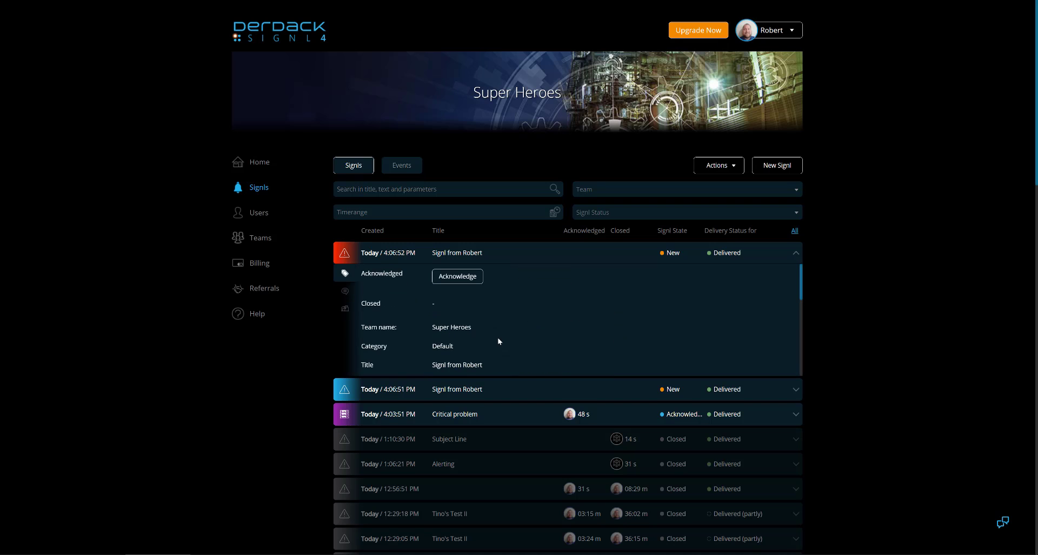